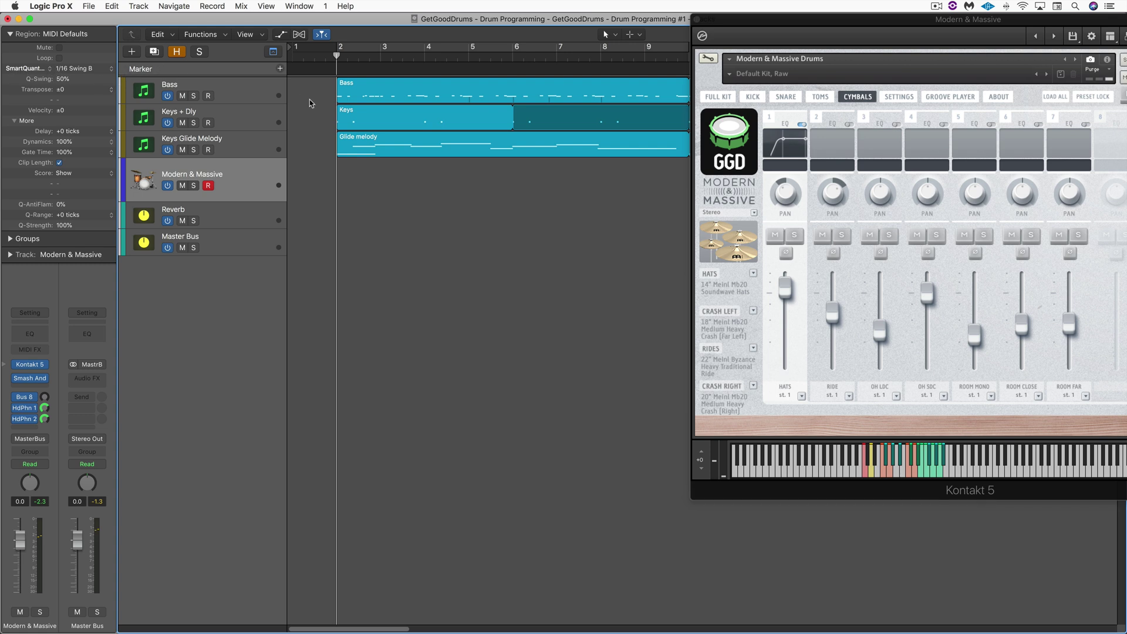
Record a hi-hat drum pass into a bar 2–6 region, then put the playhead at bar 2
key("Return")
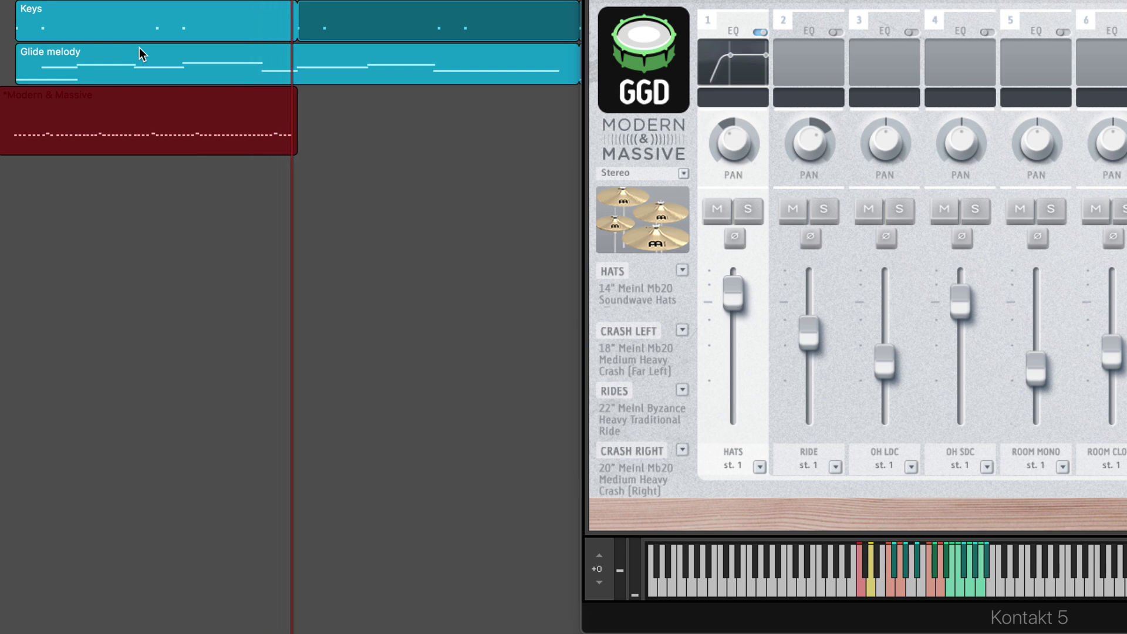
key("space")
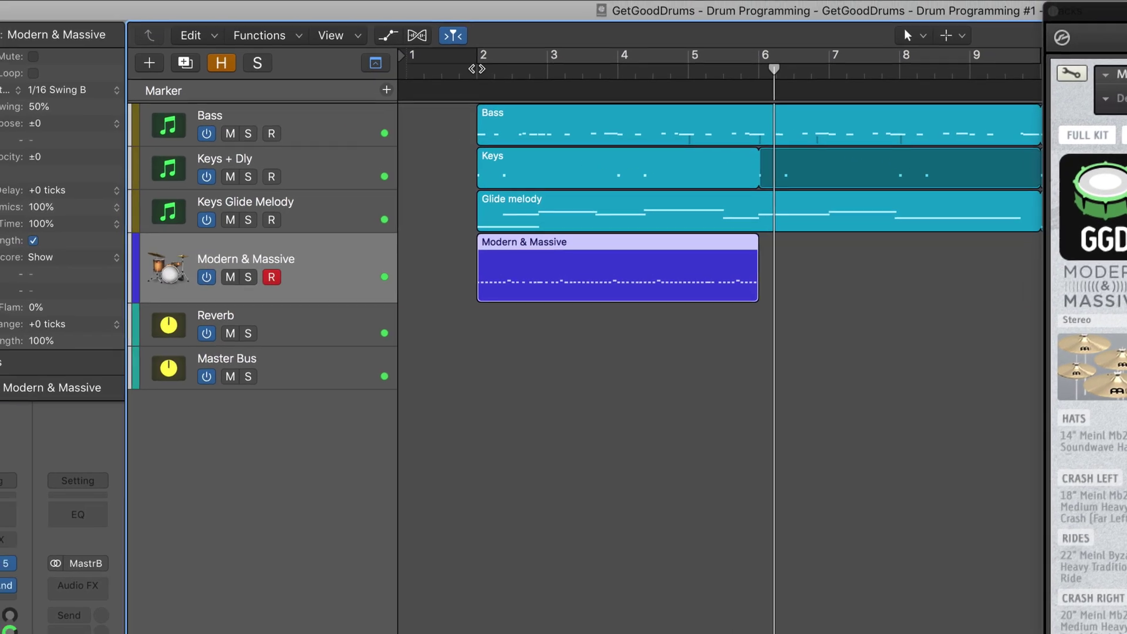
left_click(369, 26)
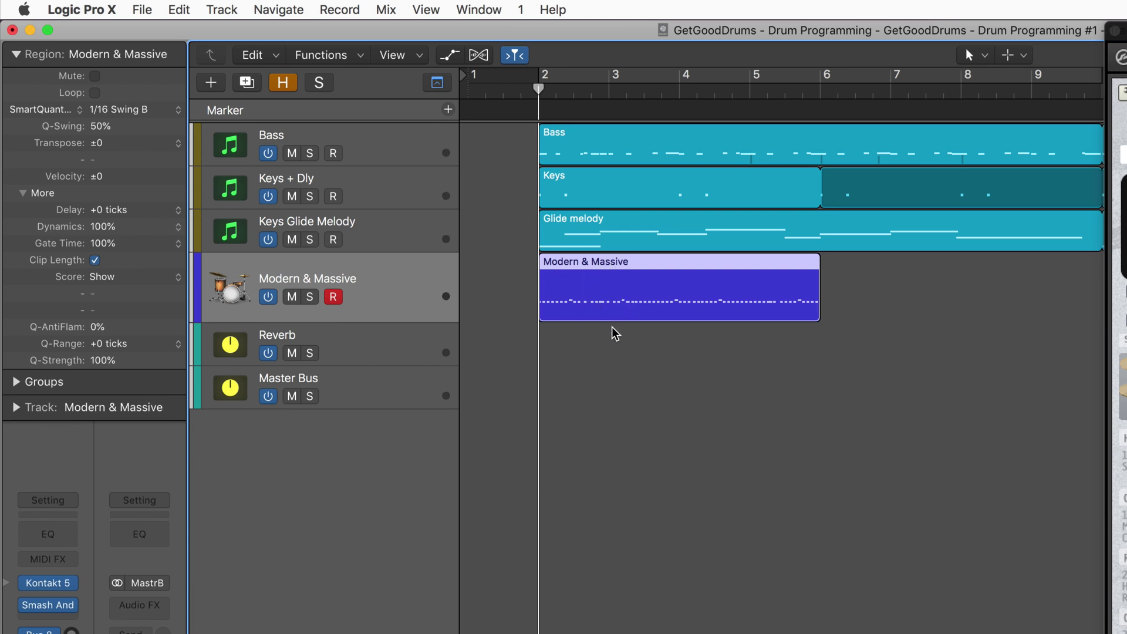
Play back the first take, then add a new track with the same Kontakt instrument and switch it on
key("space")
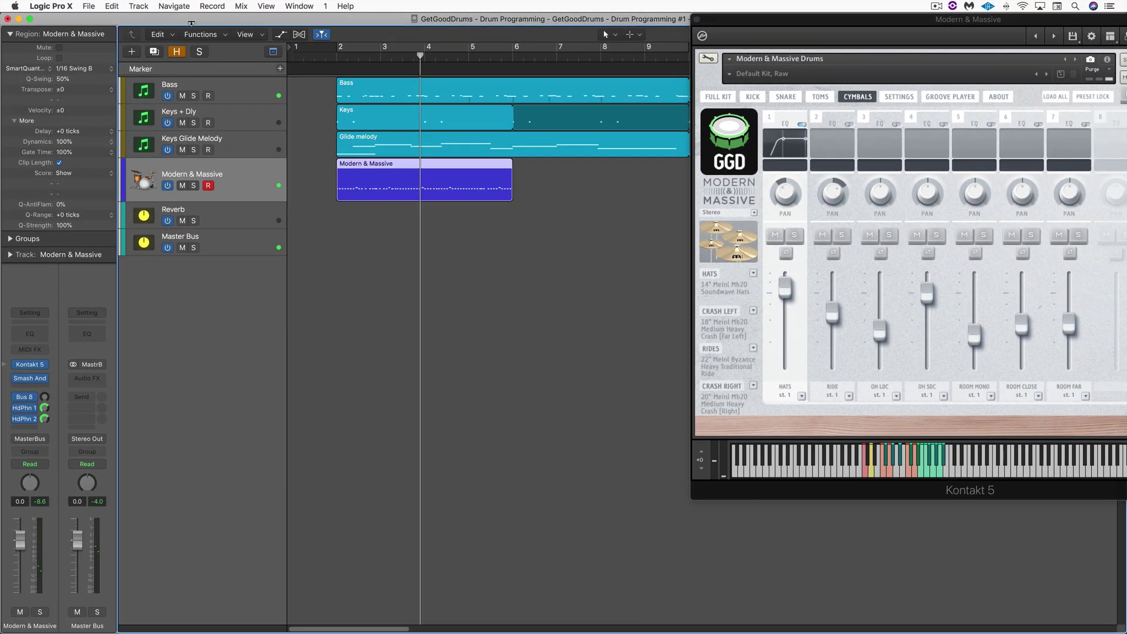
left_click(146, 6)
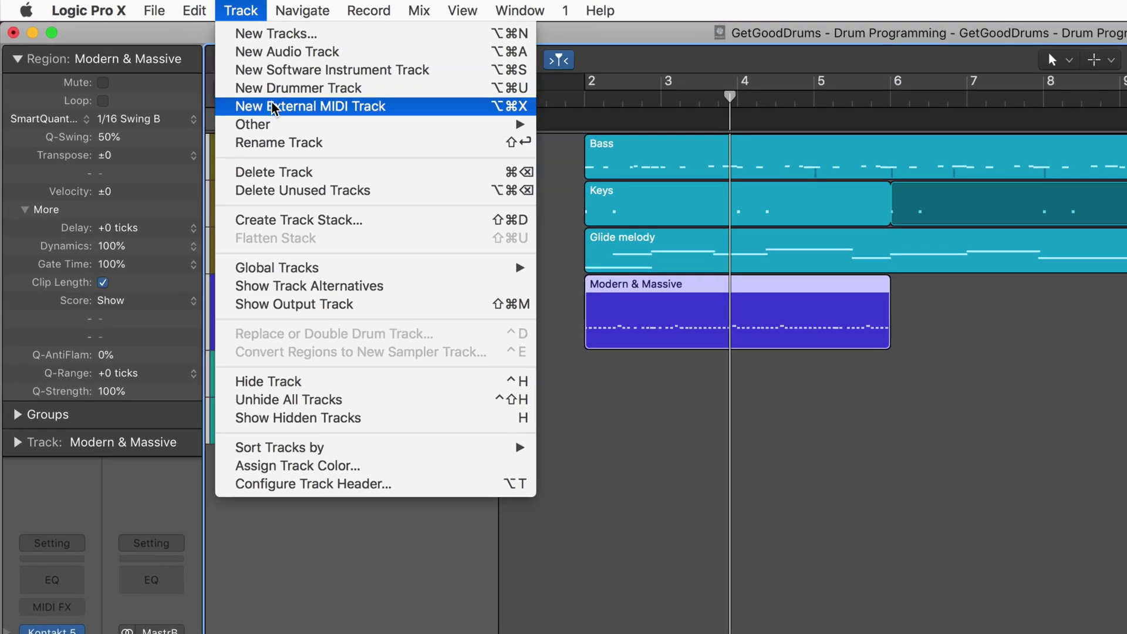
mouse_move(157, 73)
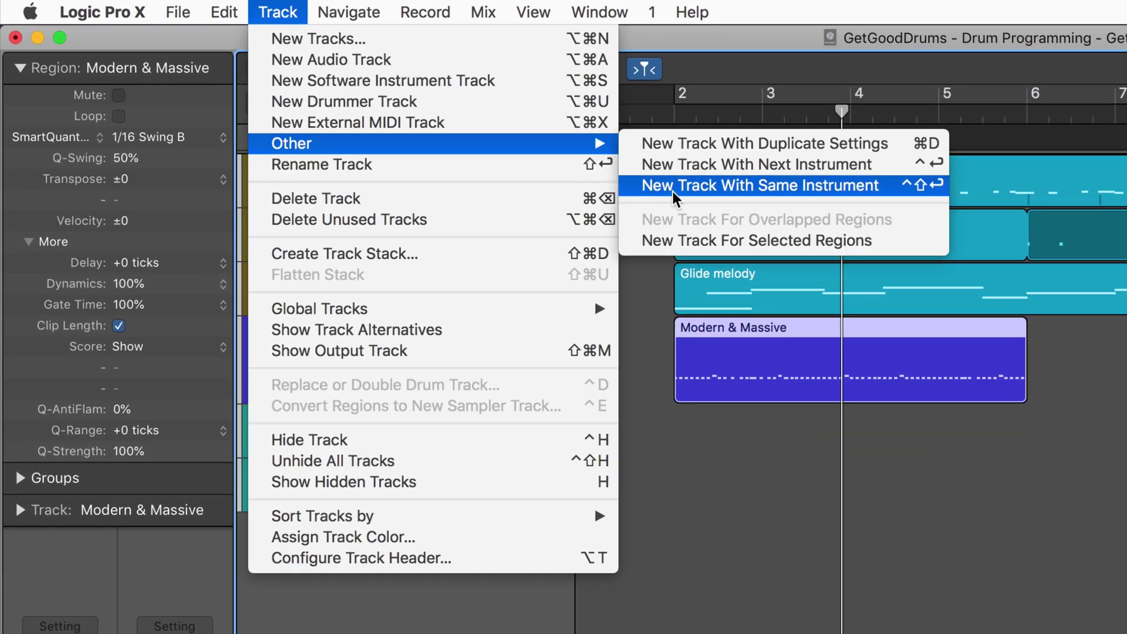
left_click(692, 187)
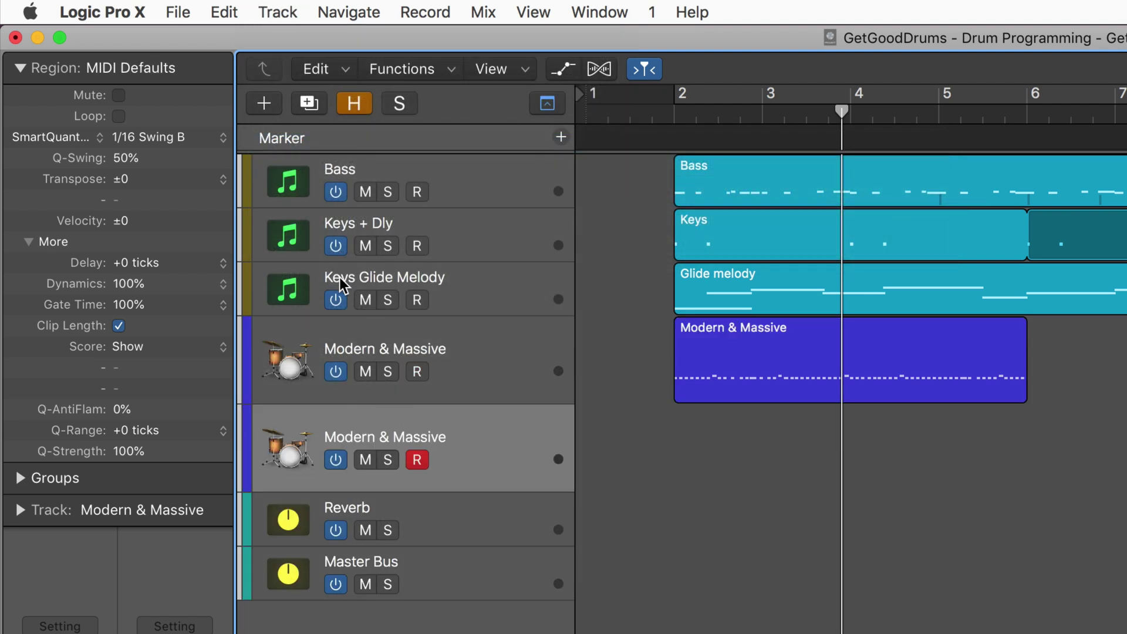
left_click(335, 461)
Check the track header configuration, show Kontakt, and start recording the second drum pass
left_click(278, 10)
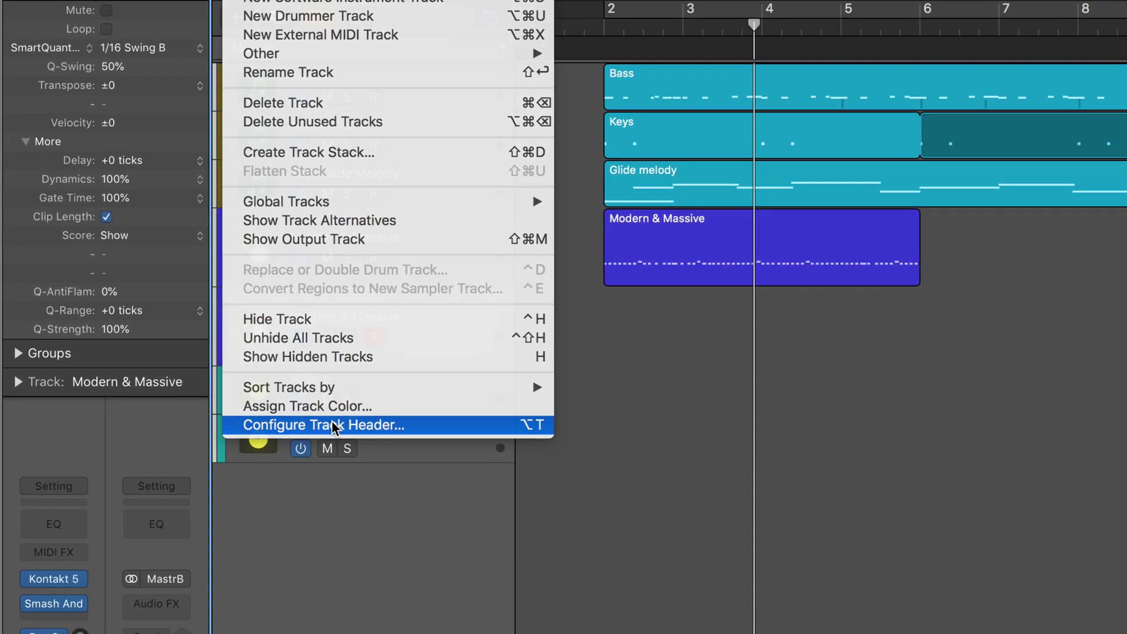
left_click(361, 558)
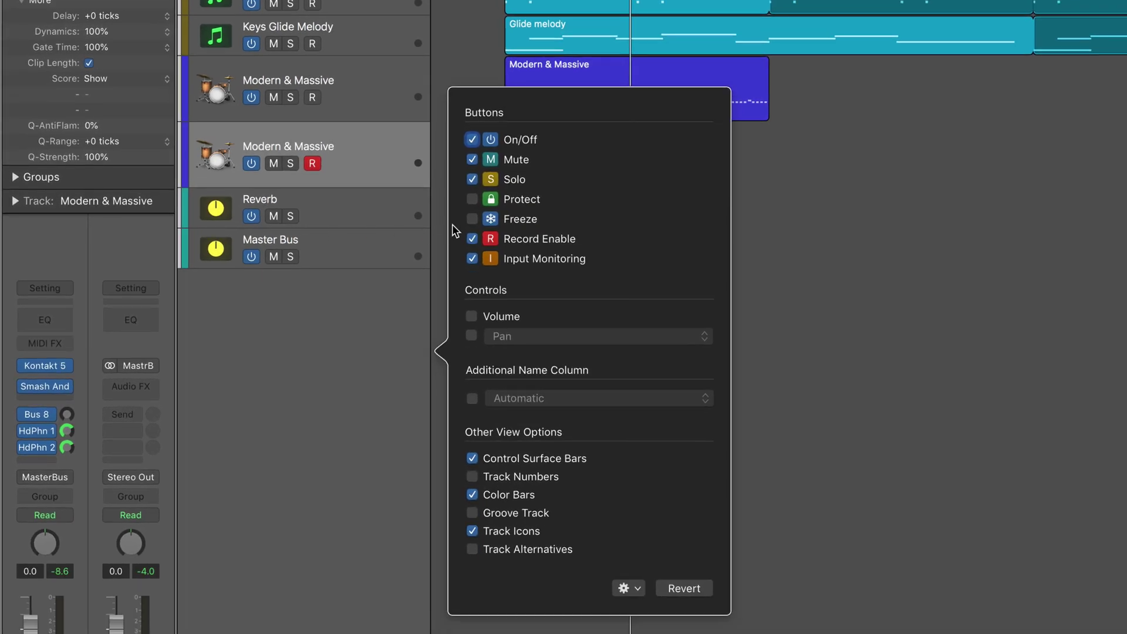
left_click(804, 398)
key("v")
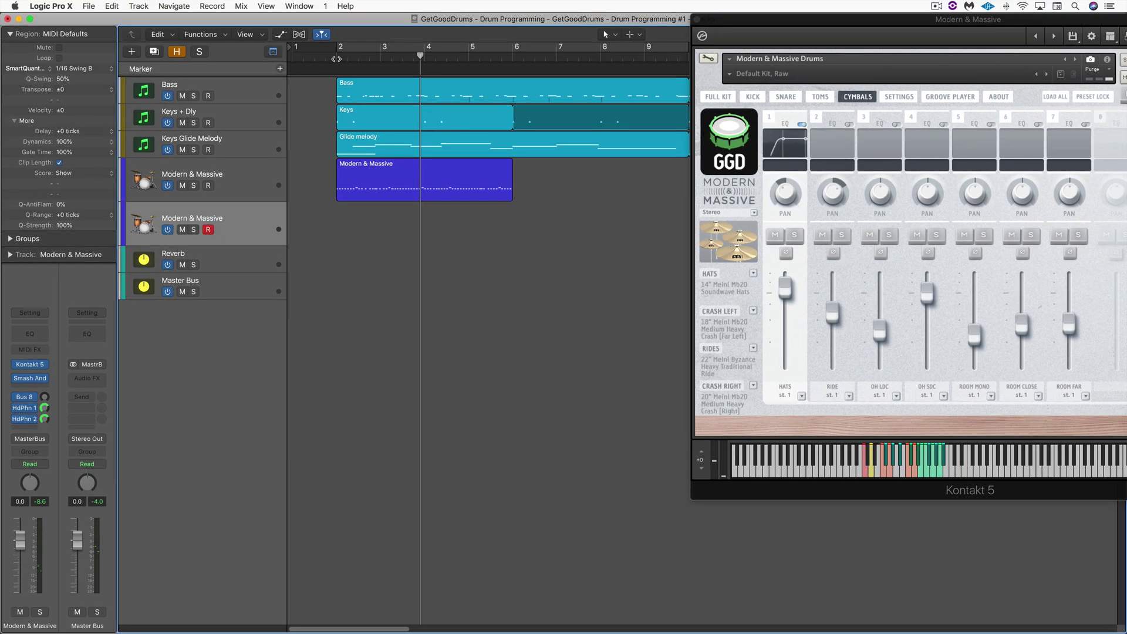
left_click(336, 59)
key("Return")
key("space")
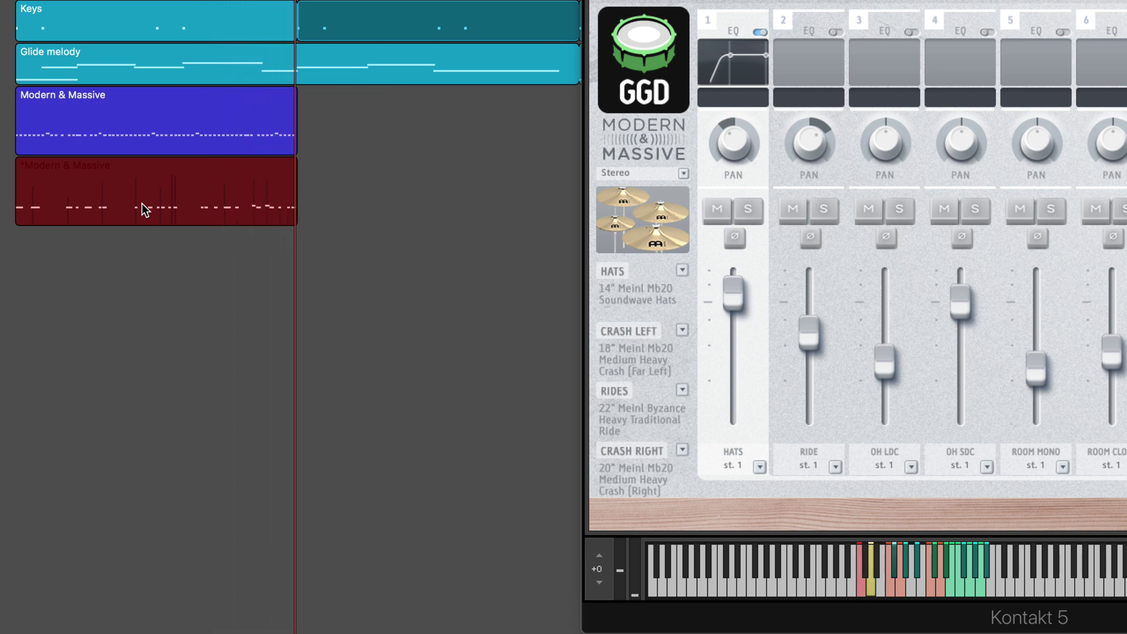
Stop the second pass and play the new bar 2–6 take back from the start
key("space")
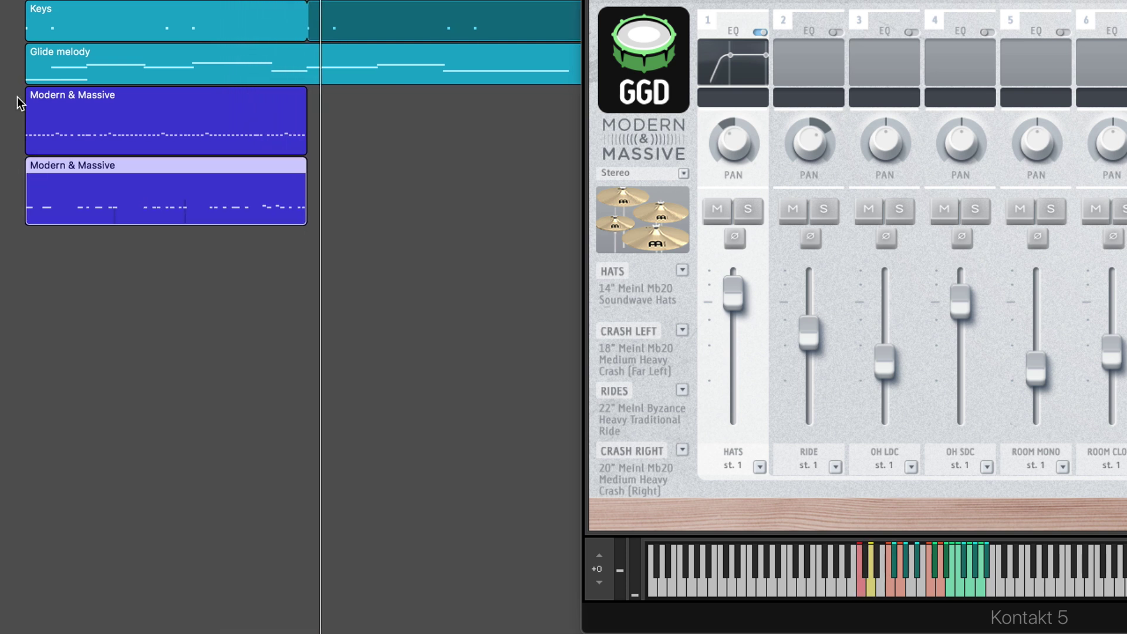
key("Return")
key("space")
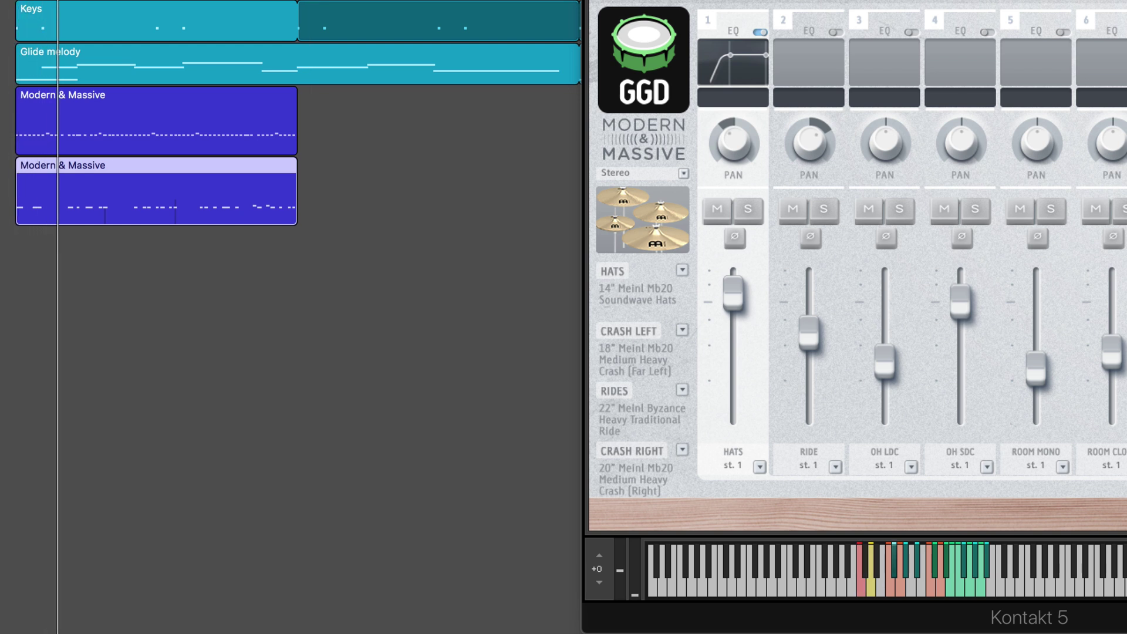
key("space")
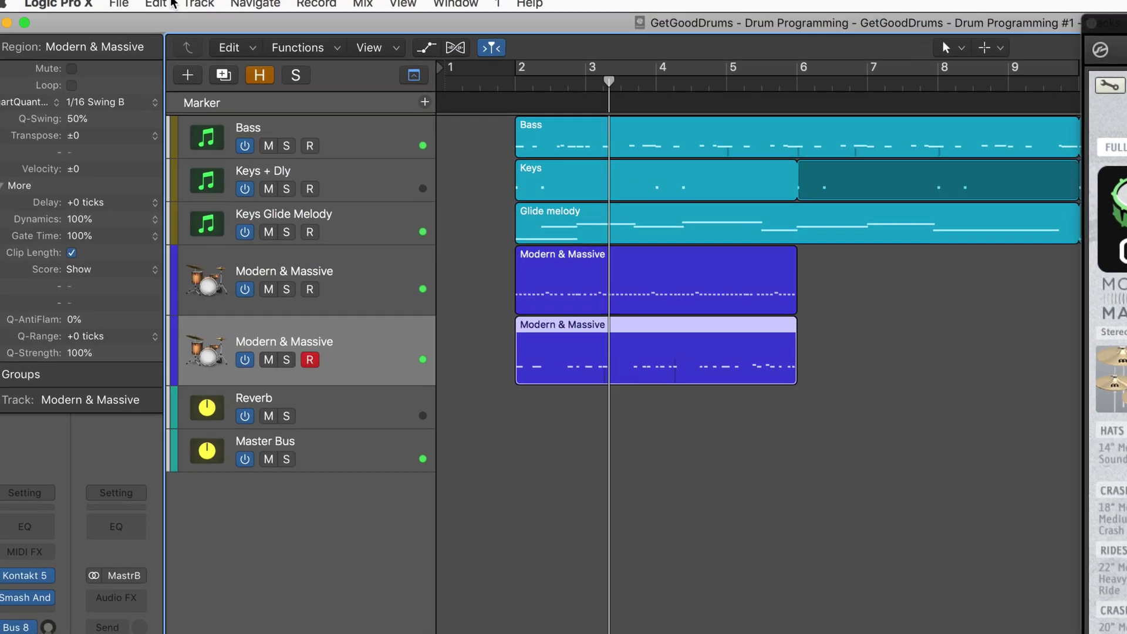
Separate the second pass by note pitch into four tracks and select the top new region
left_click(179, 10)
mouse_move(270, 478)
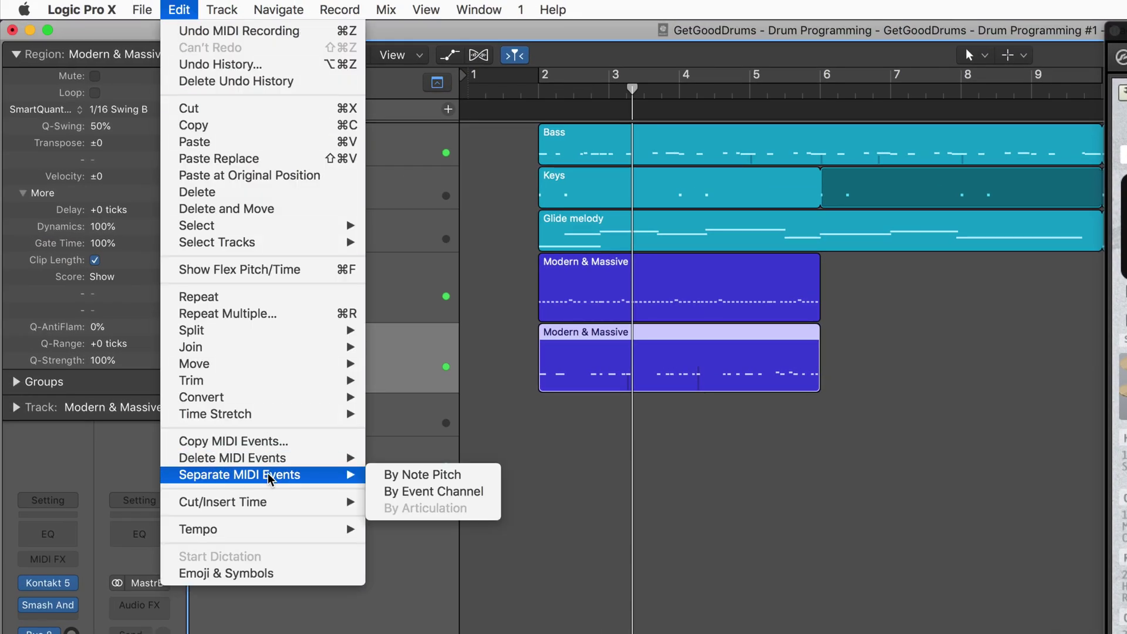
left_click(411, 476)
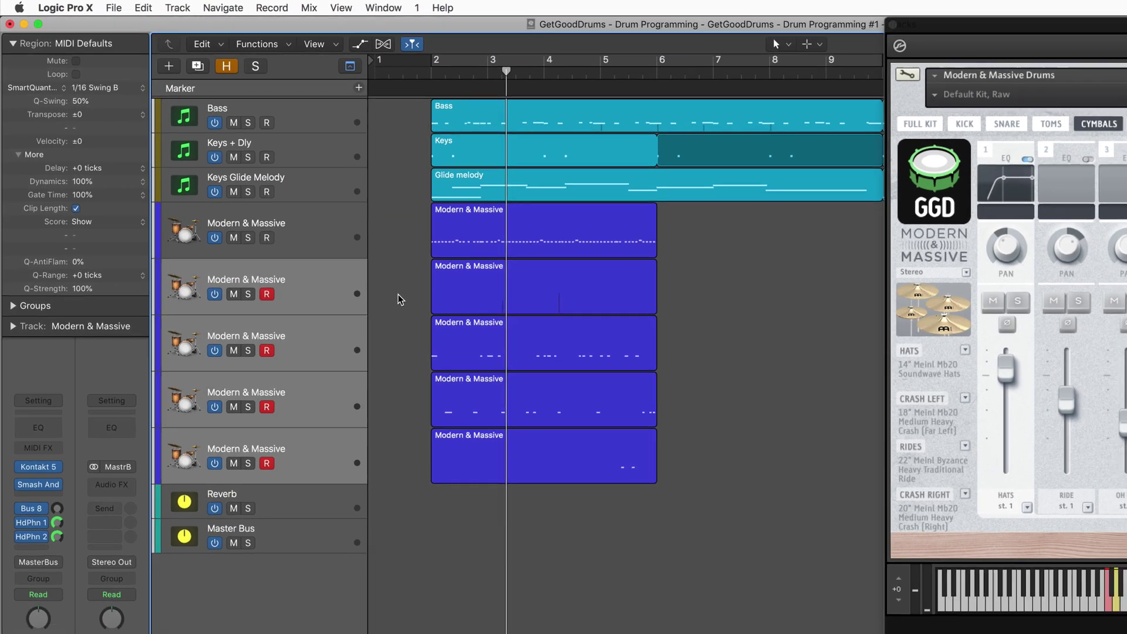
left_click(577, 354)
Delete the empty pressure-only region and its track, then inspect the C1, D1 and F1 regions
key("v")
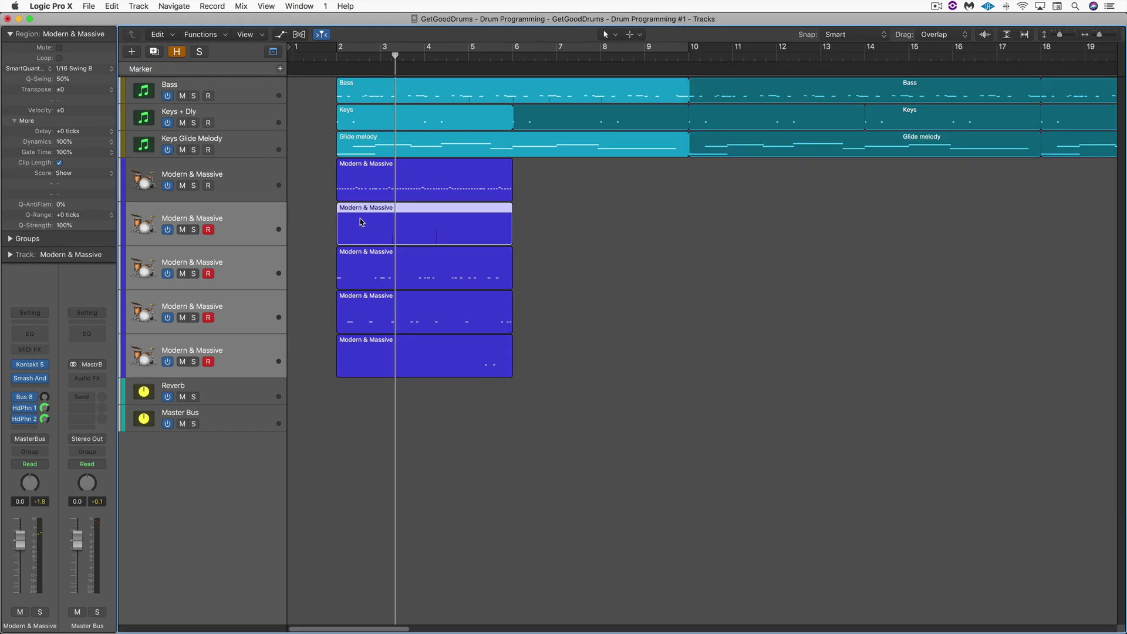
key("d")
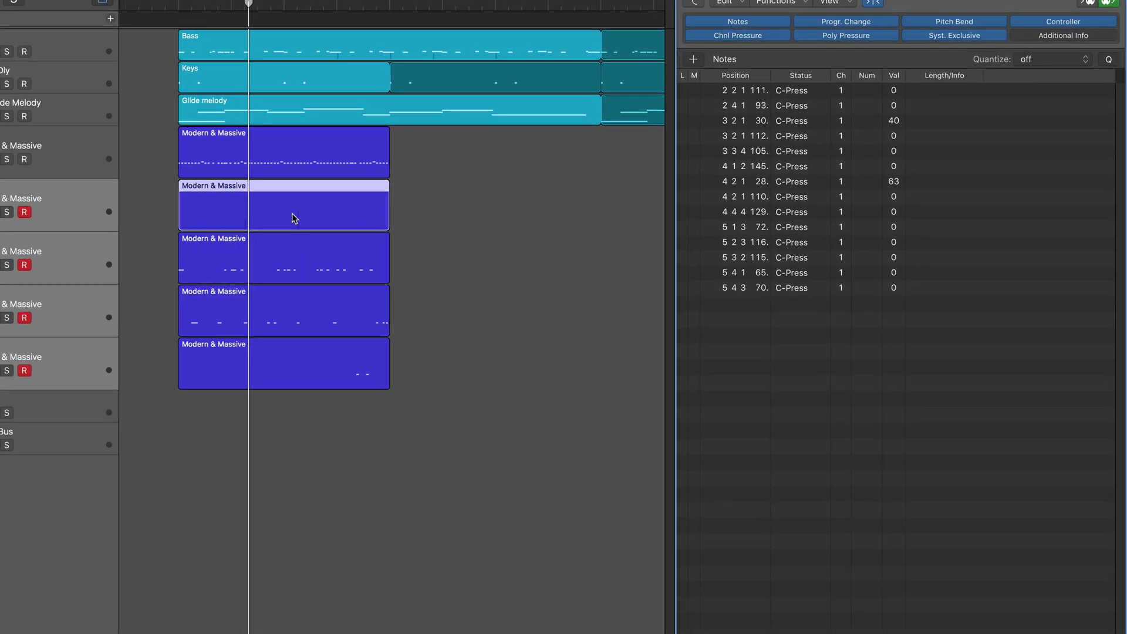
key("Delete")
left_click(110, 205)
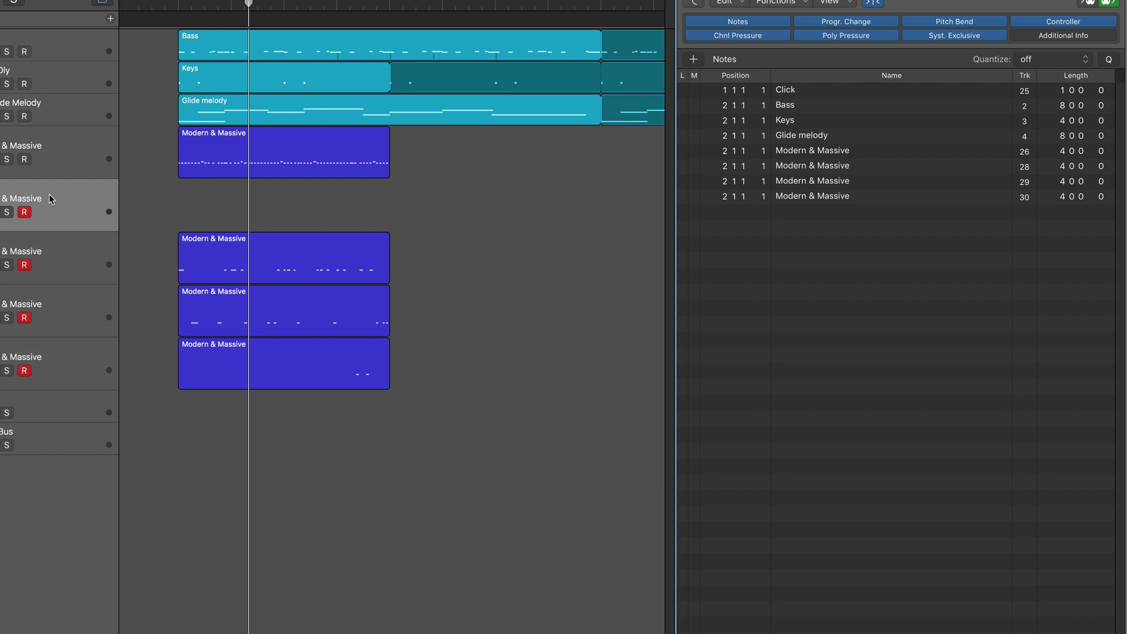
key("super+BackSpace")
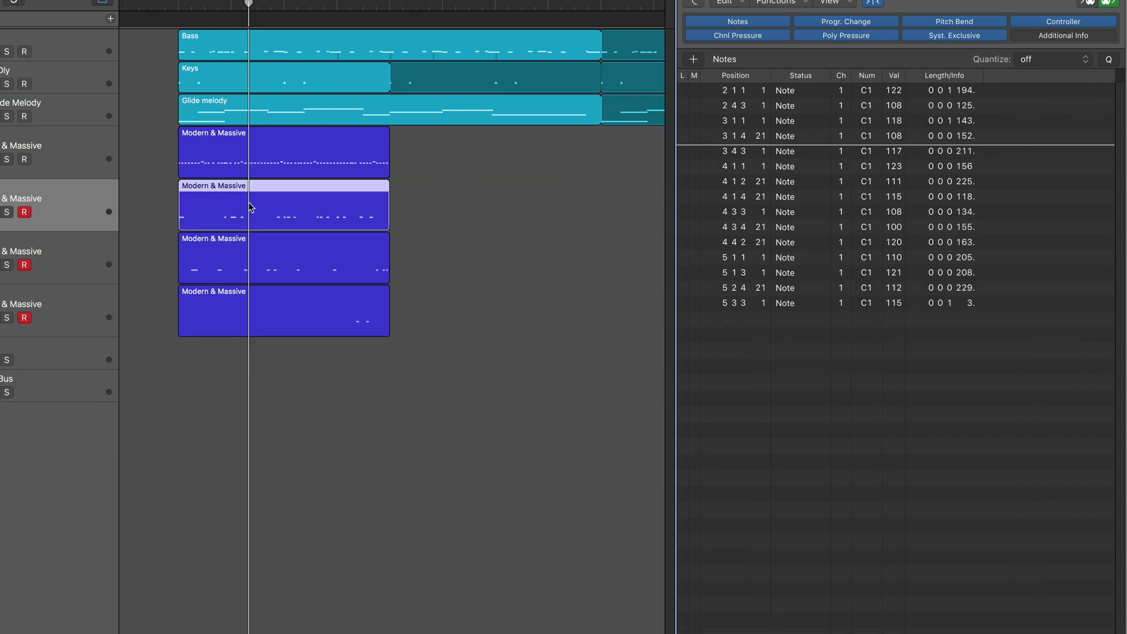
left_click(306, 266)
left_click(295, 310)
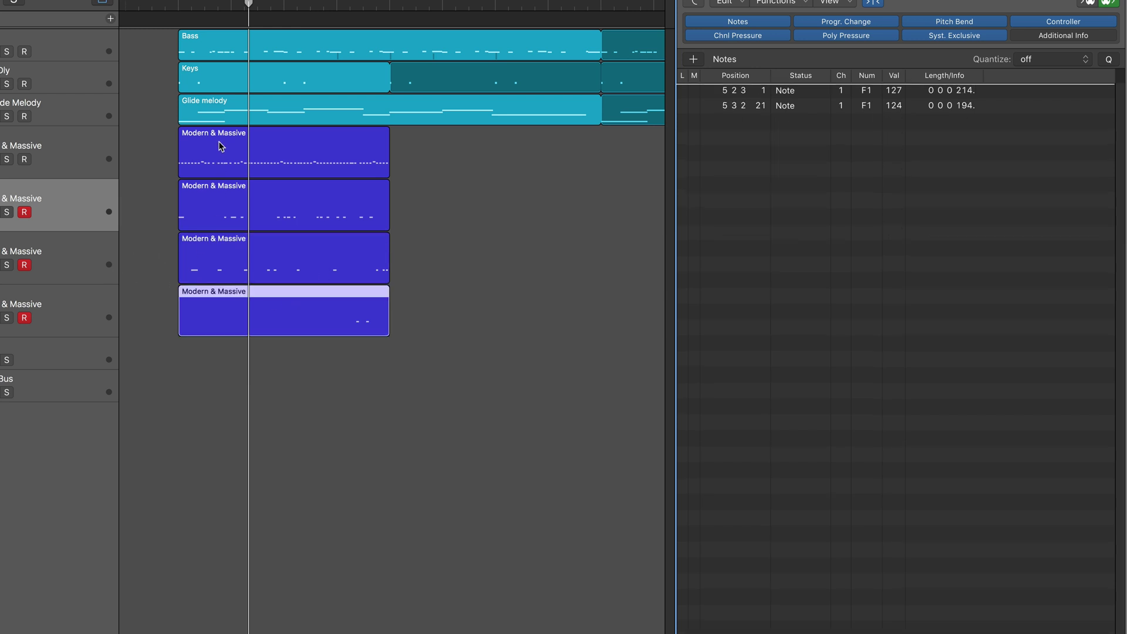
Hide the event list and inspect each of the four drum regions' settings
key("e")
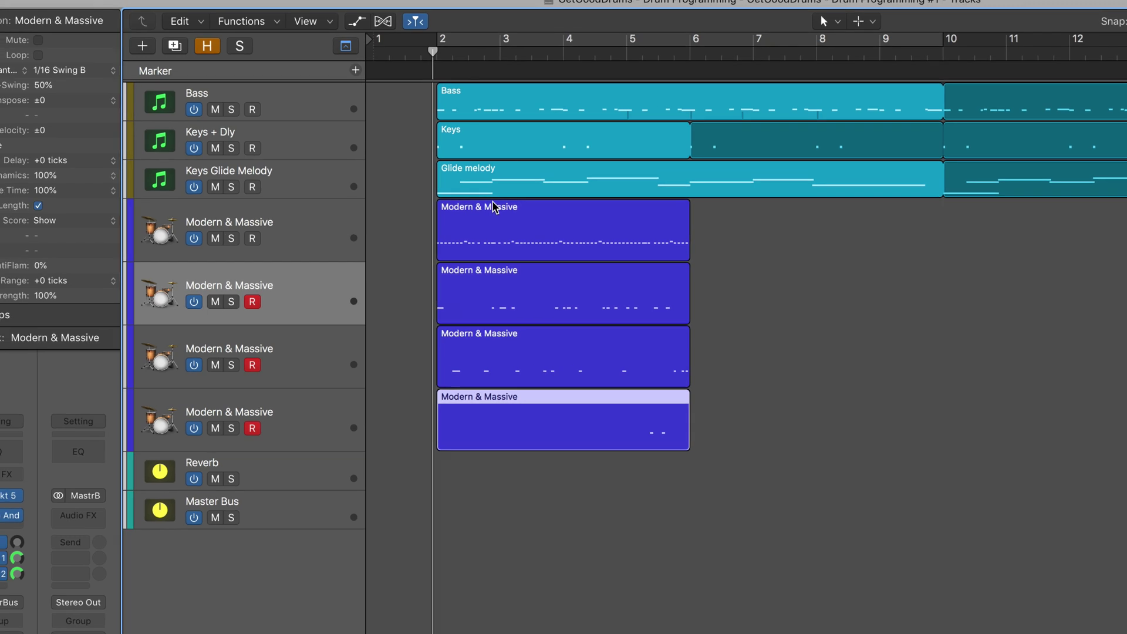
left_click(495, 208)
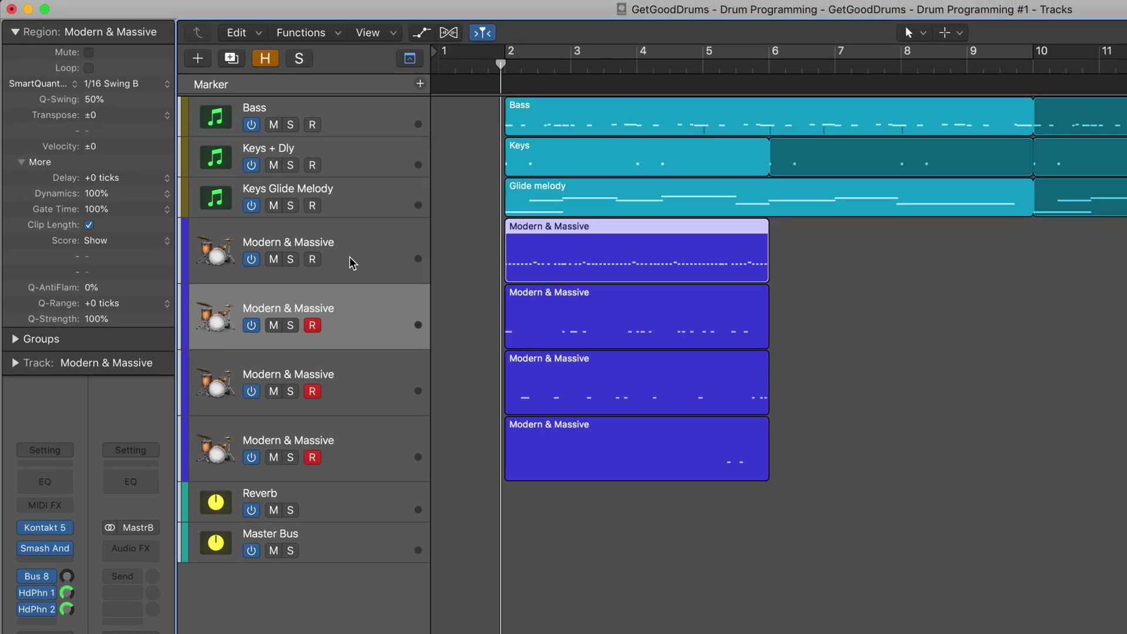
left_click(600, 323)
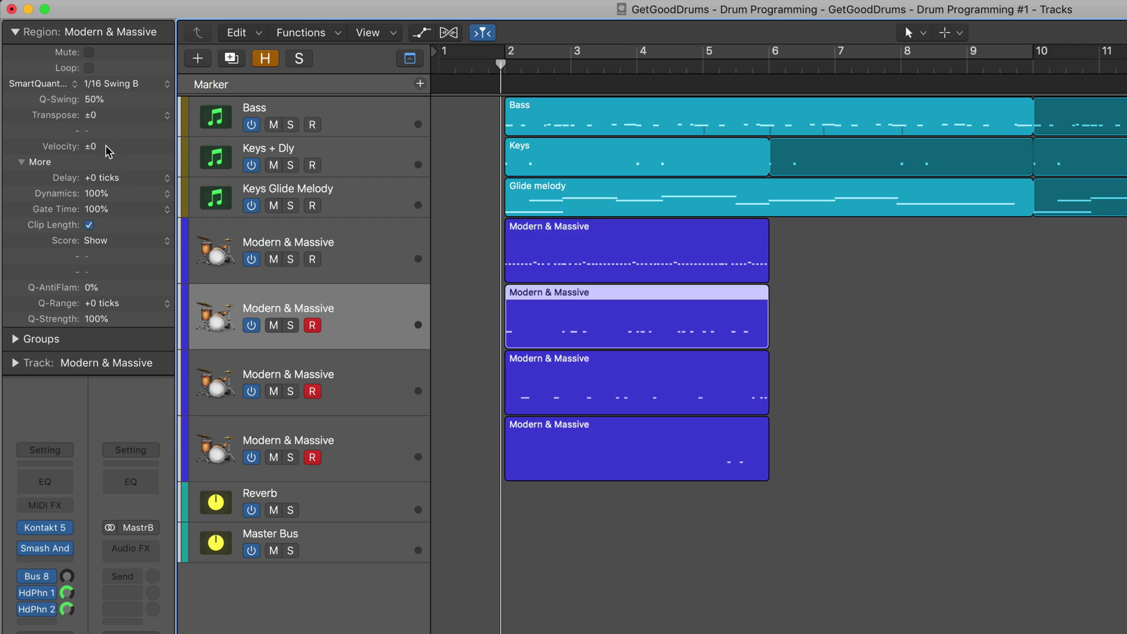
left_click(565, 397)
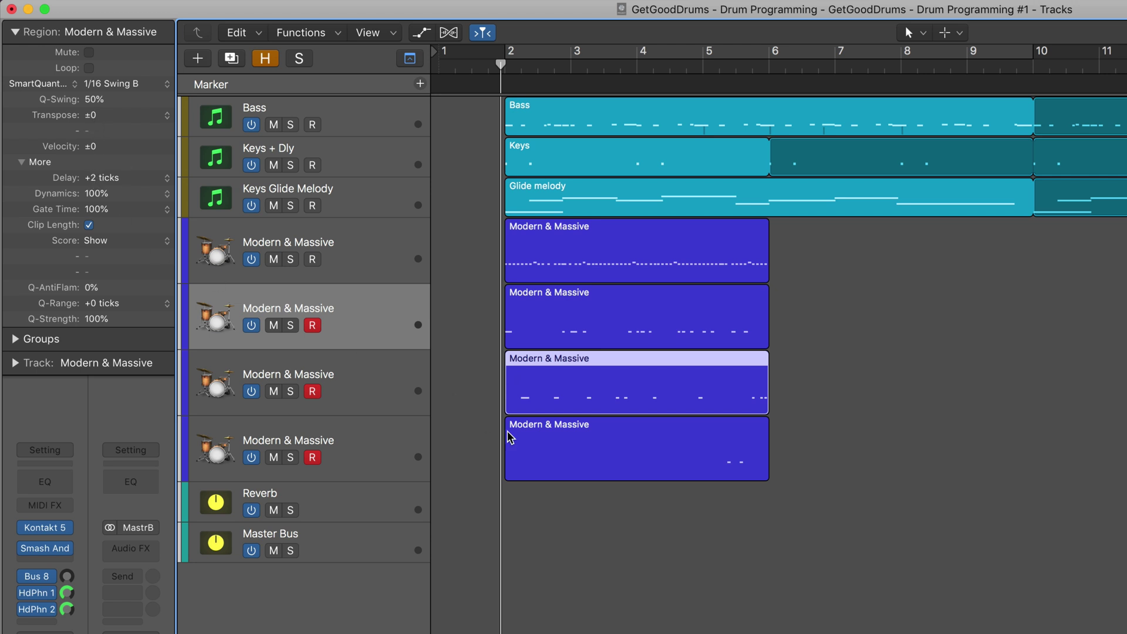
left_click(590, 463)
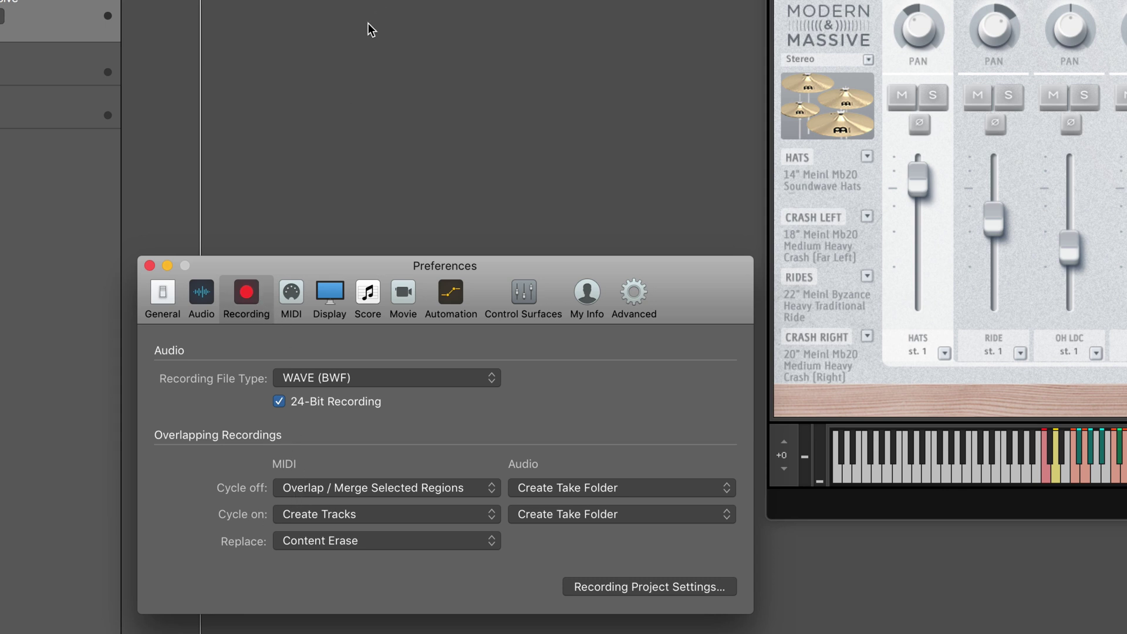
Keep MIDI cycle-on overlapping recordings set to Create Tracks and close Preferences
left_click(349, 517)
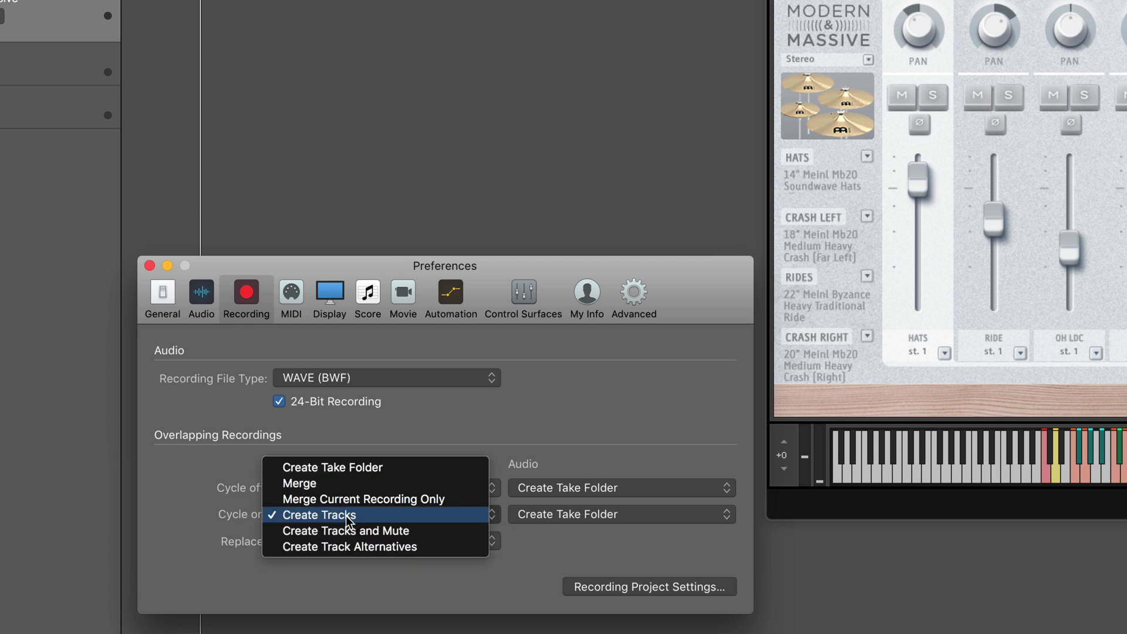
left_click(348, 516)
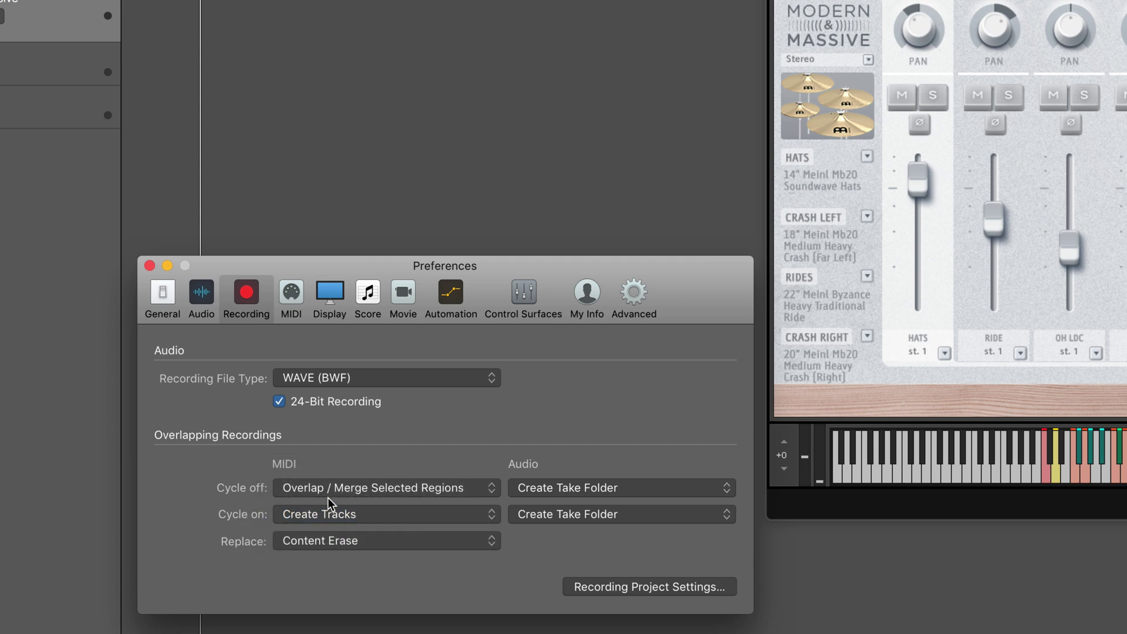
left_click(149, 265)
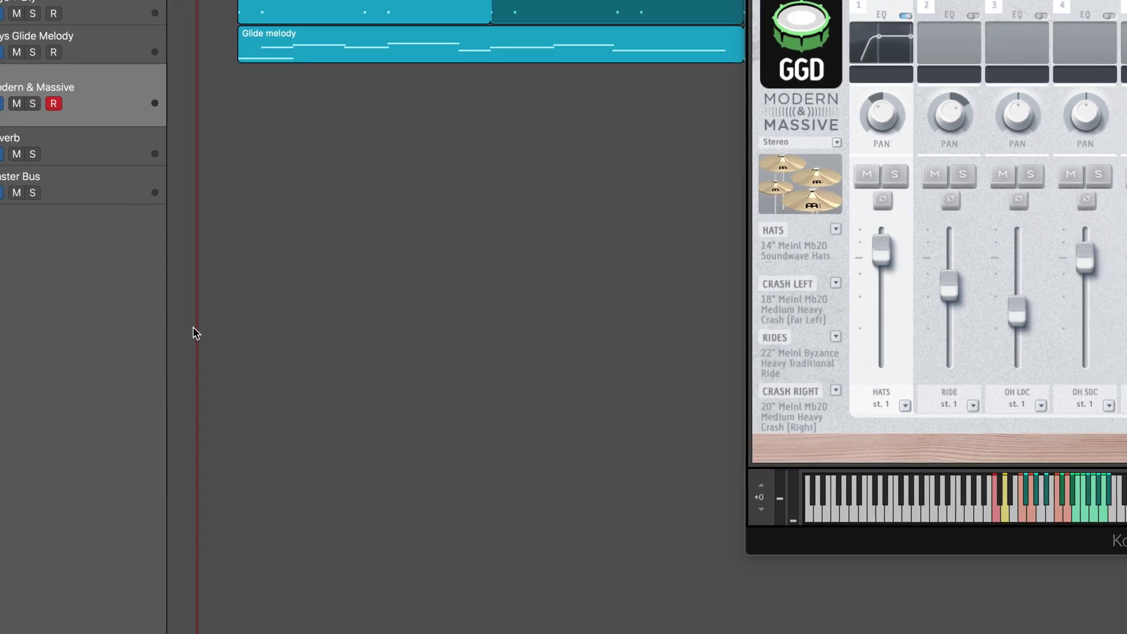
Cycle-record drum passes over bars 2–6, each pass landing on a new Modern & Massive track
key("r")
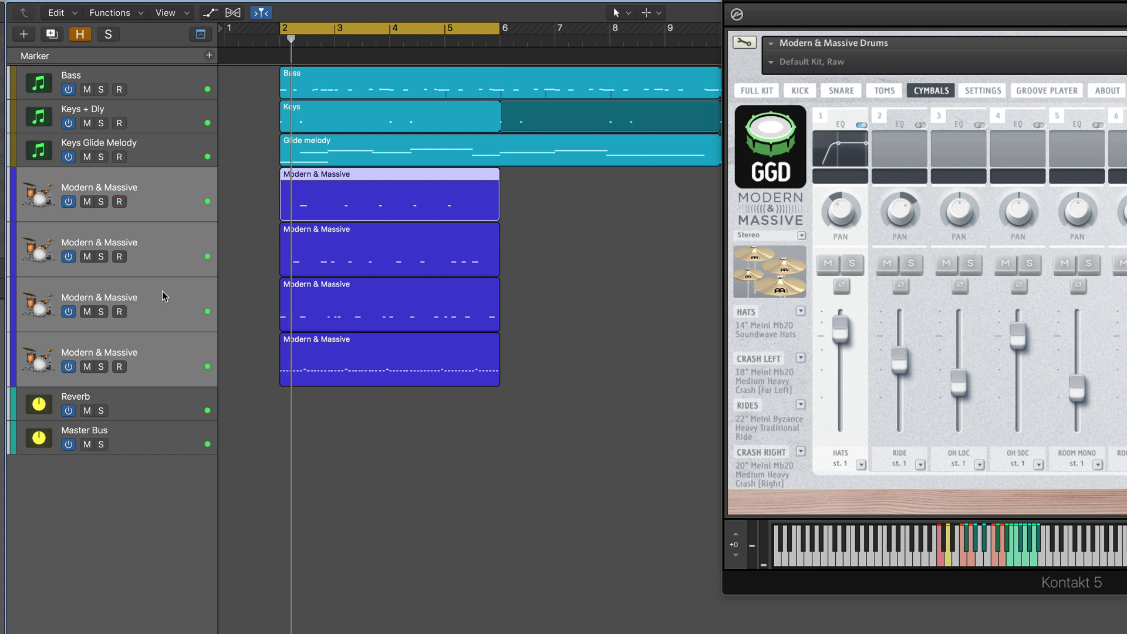
Deselect the region and select the second Modern & Massive track to record onto
left_click(356, 438)
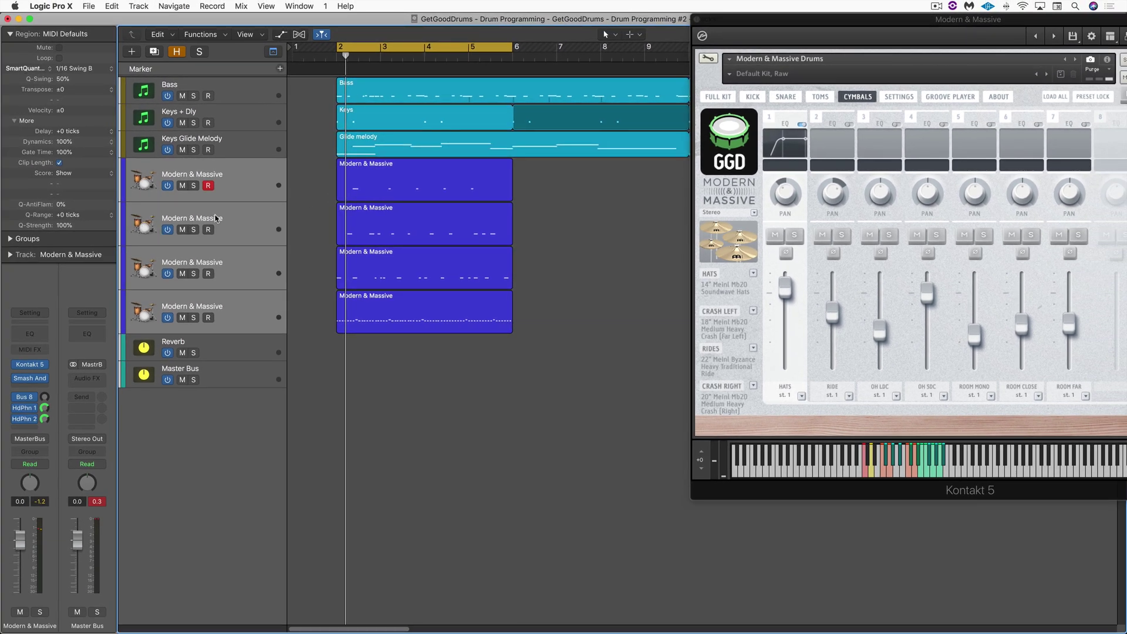
left_click(202, 225)
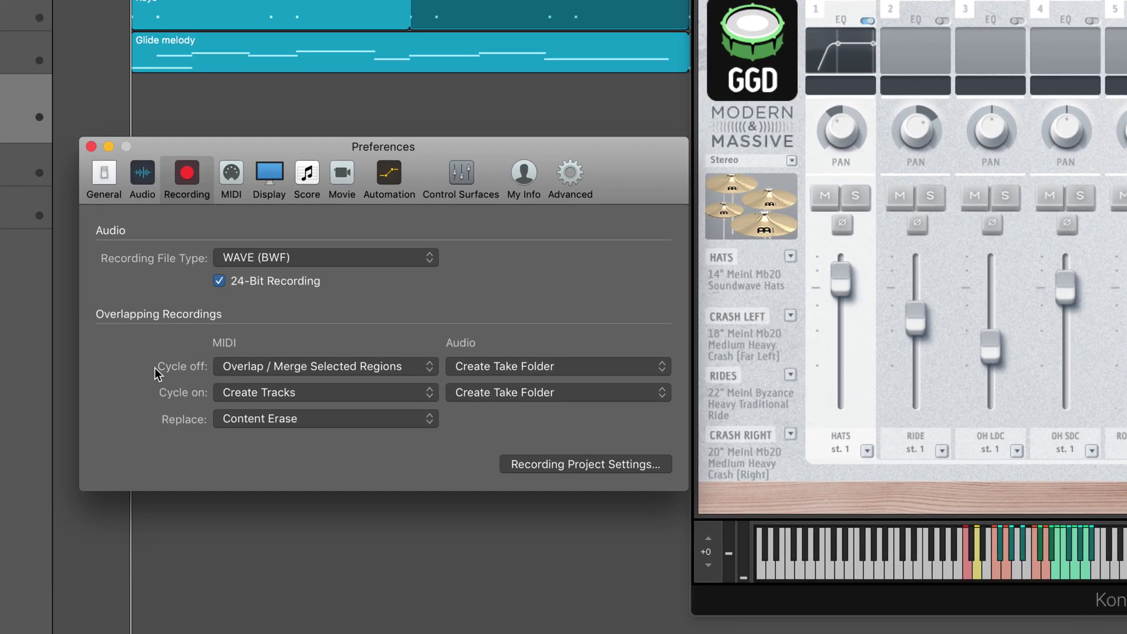
Set MIDI overlapping recordings with cycle on to Merge, then close Preferences
left_click(267, 391)
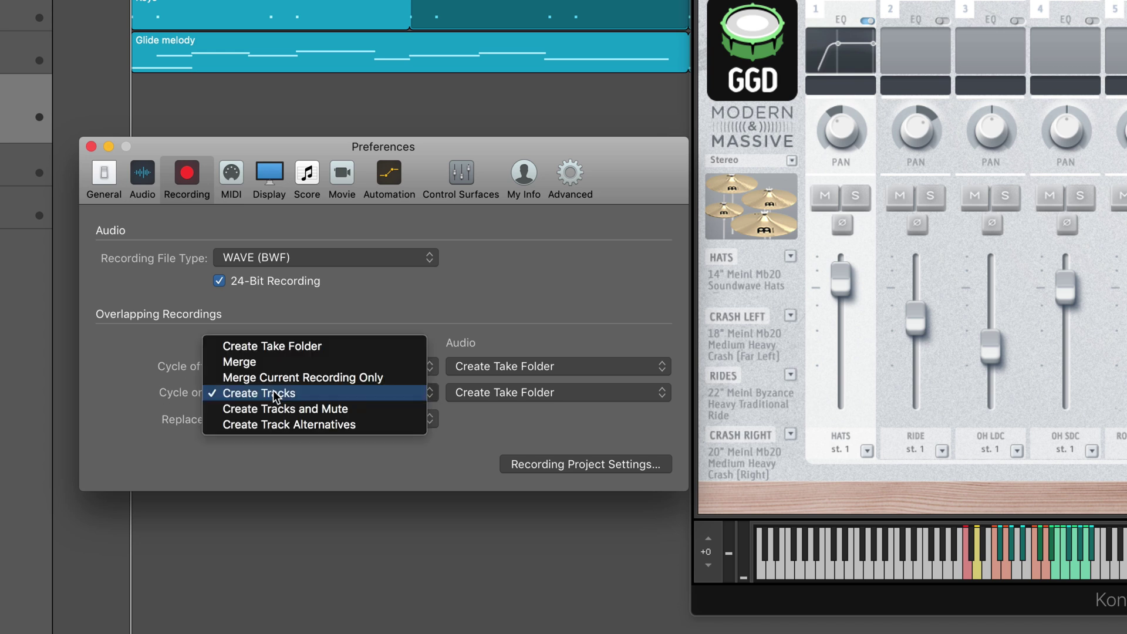
left_click(249, 362)
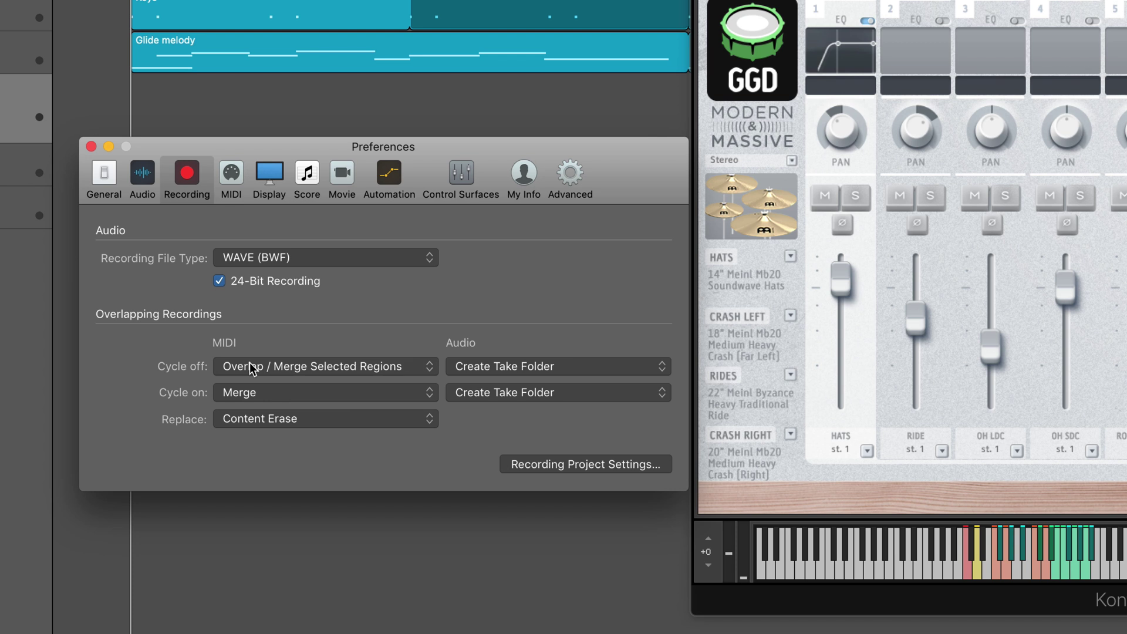
left_click(252, 393)
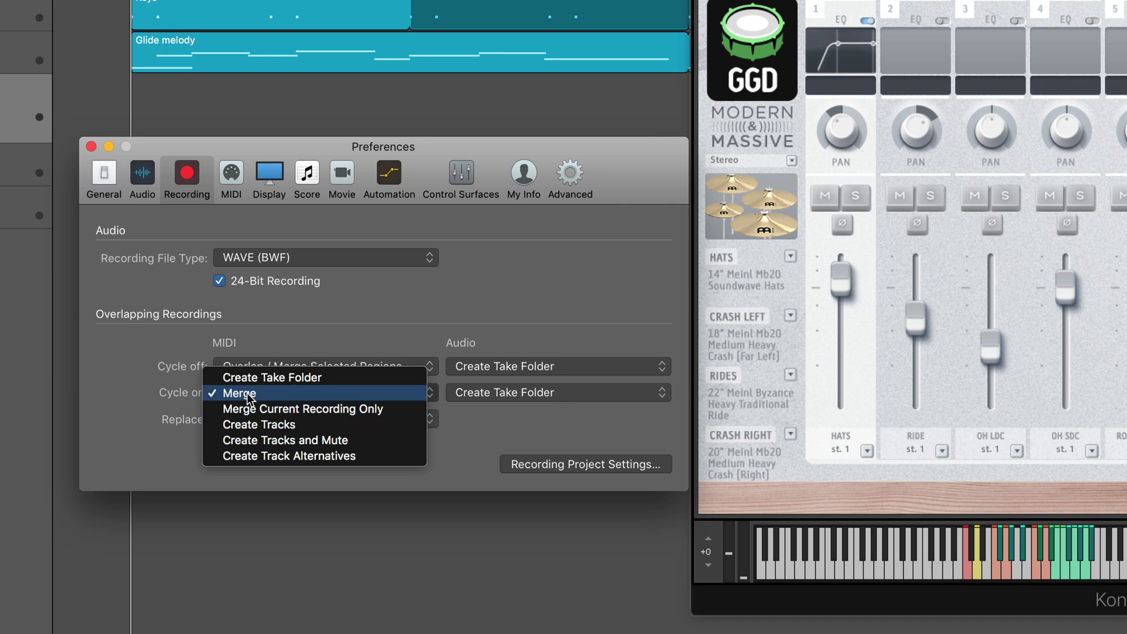
left_click(248, 392)
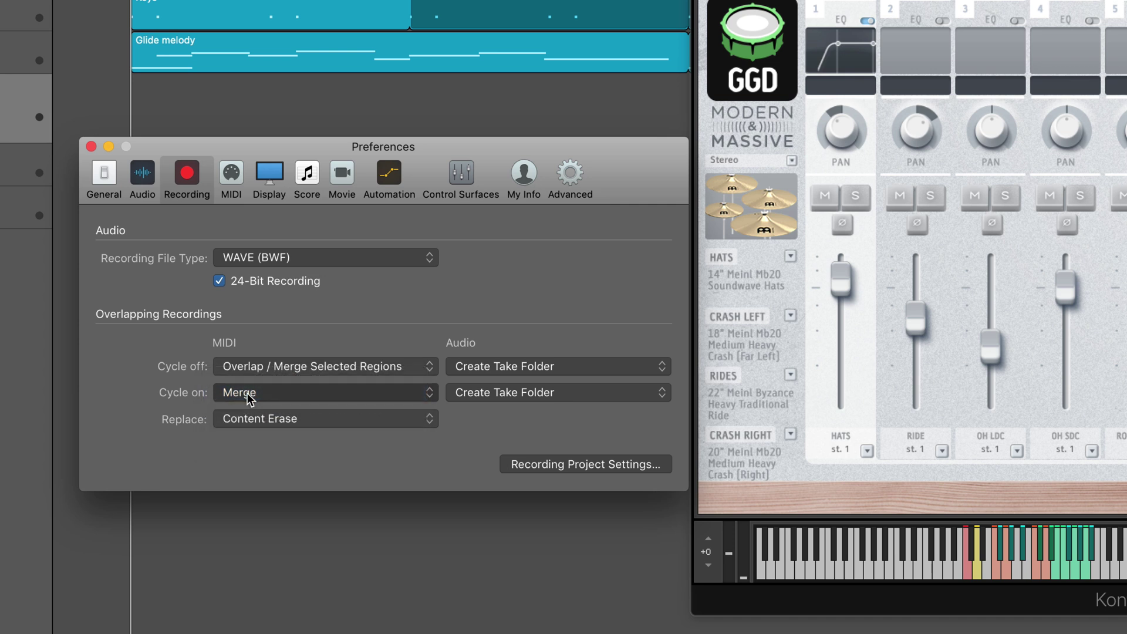
left_click(91, 147)
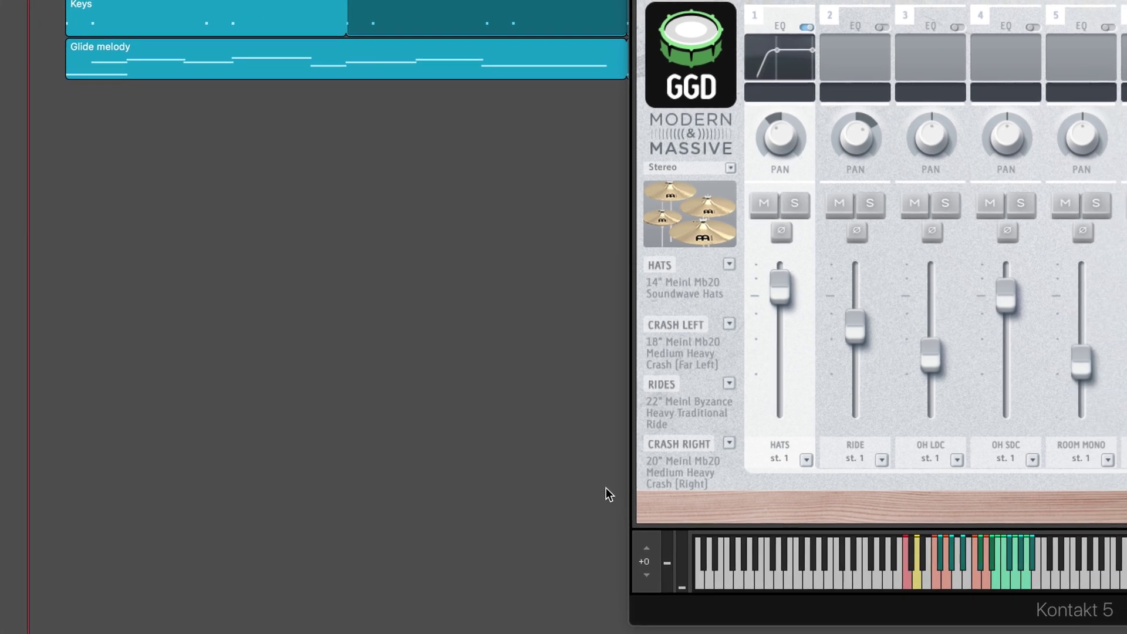
Cycle-record several drum passes merged into one Modern & Massive region, then stop
key("r")
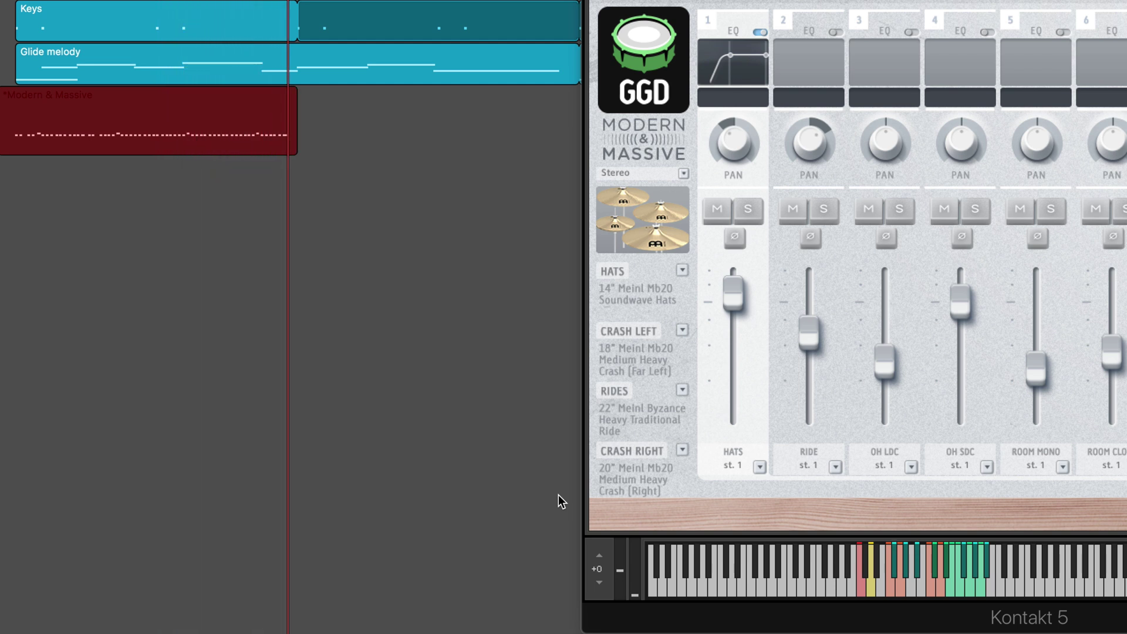
key("space")
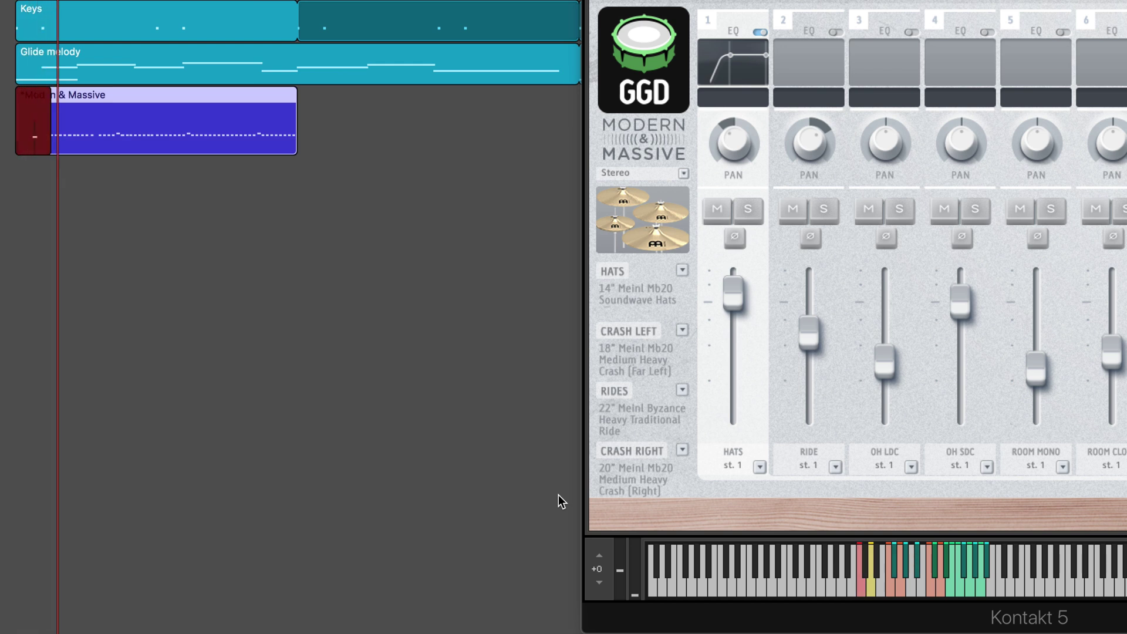